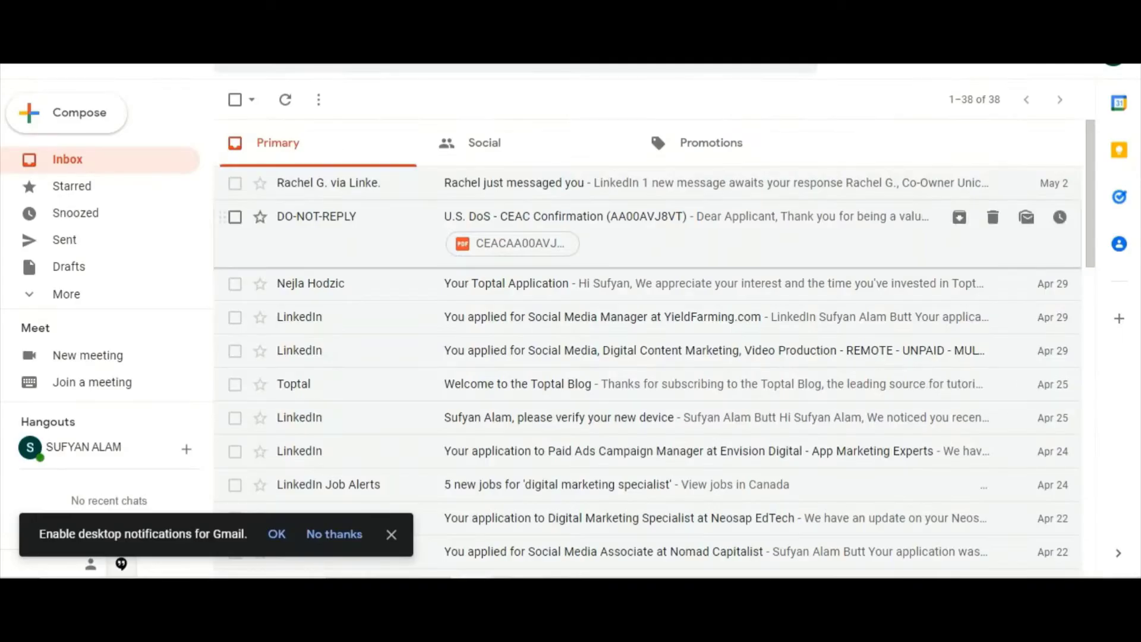
Select the YouTube channel name and subscriber count, then clear the selection
drag(200, 114, 320, 144)
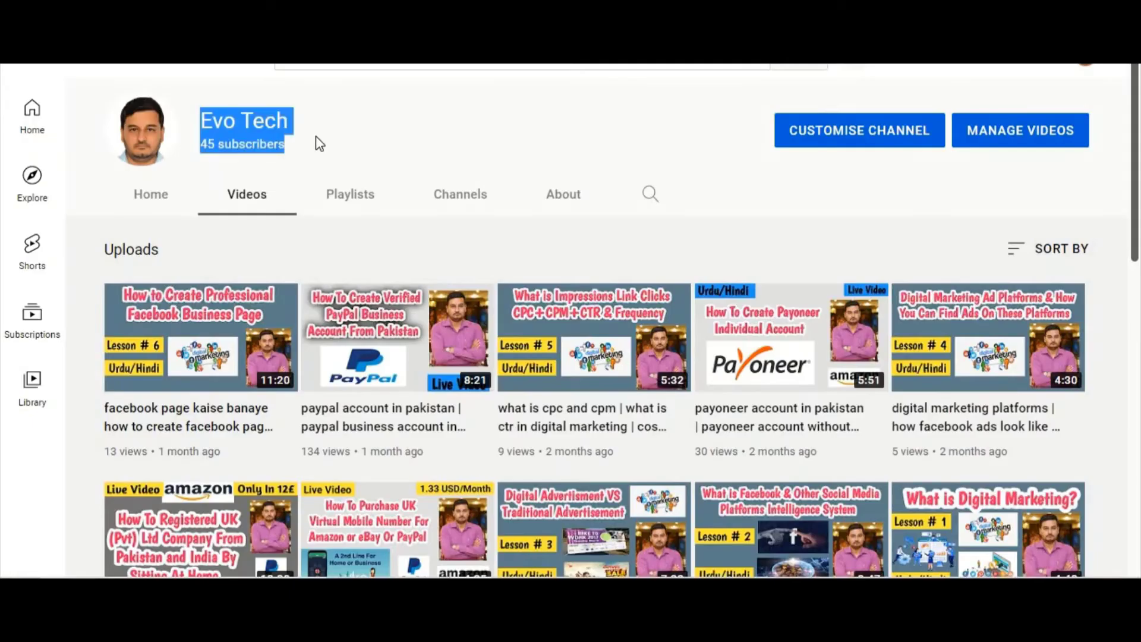
click(319, 145)
Clear the text selection on the YouTube channel name
click(616, 153)
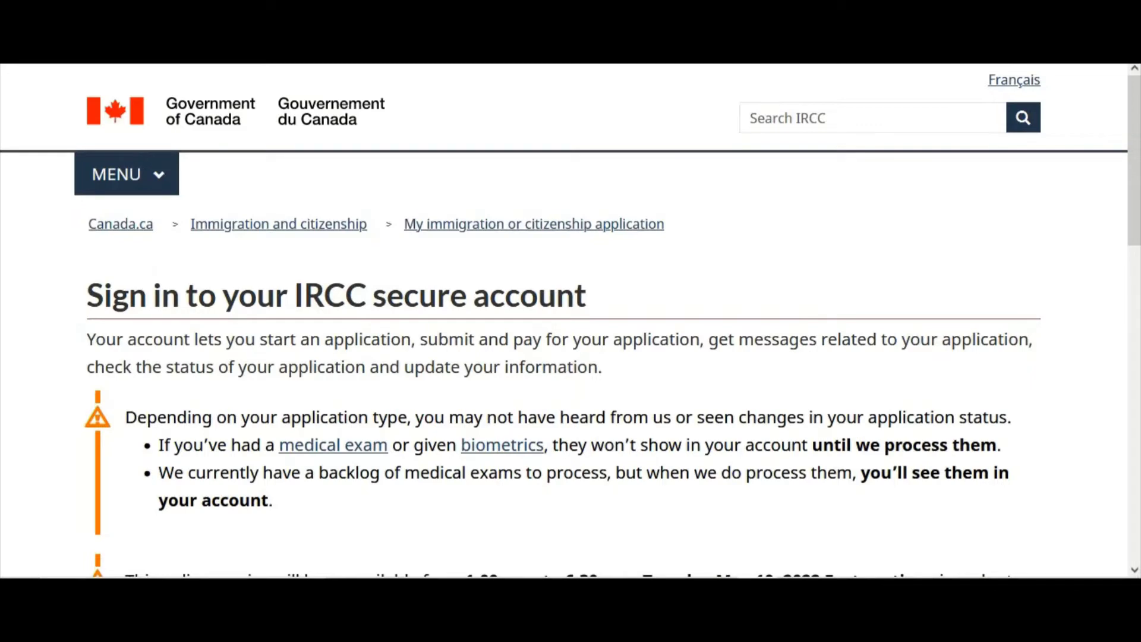
Choose Option 1: Sign in with GCKey on the IRCC sign-in page
scroll(275, 305, down, 5)
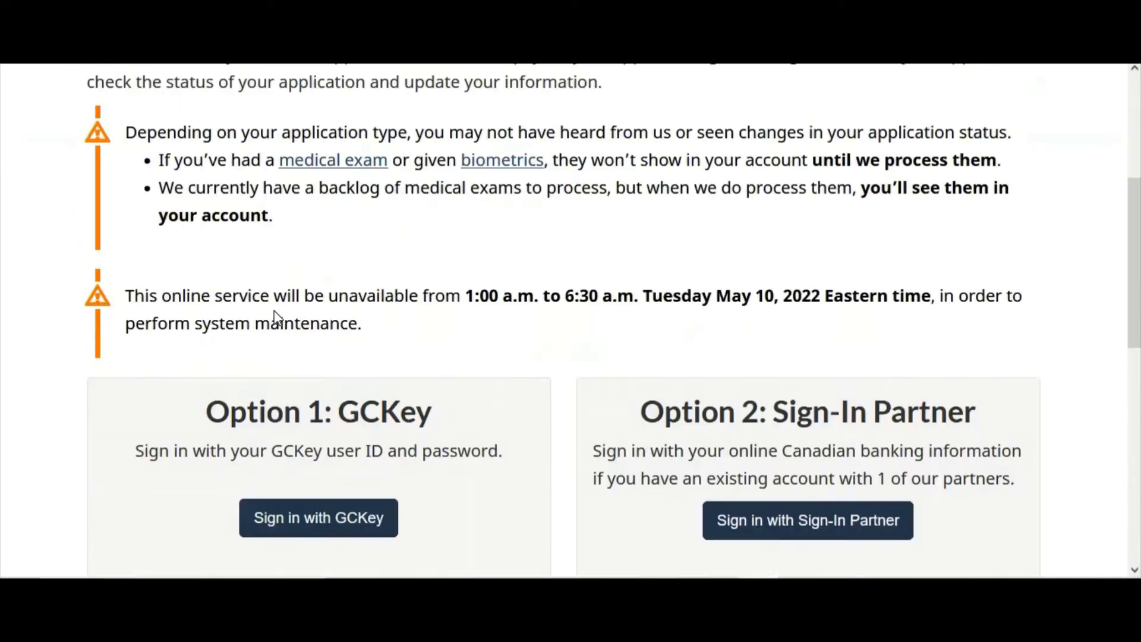
scroll(275, 318, up, 4)
scroll(95, 285, down, 6)
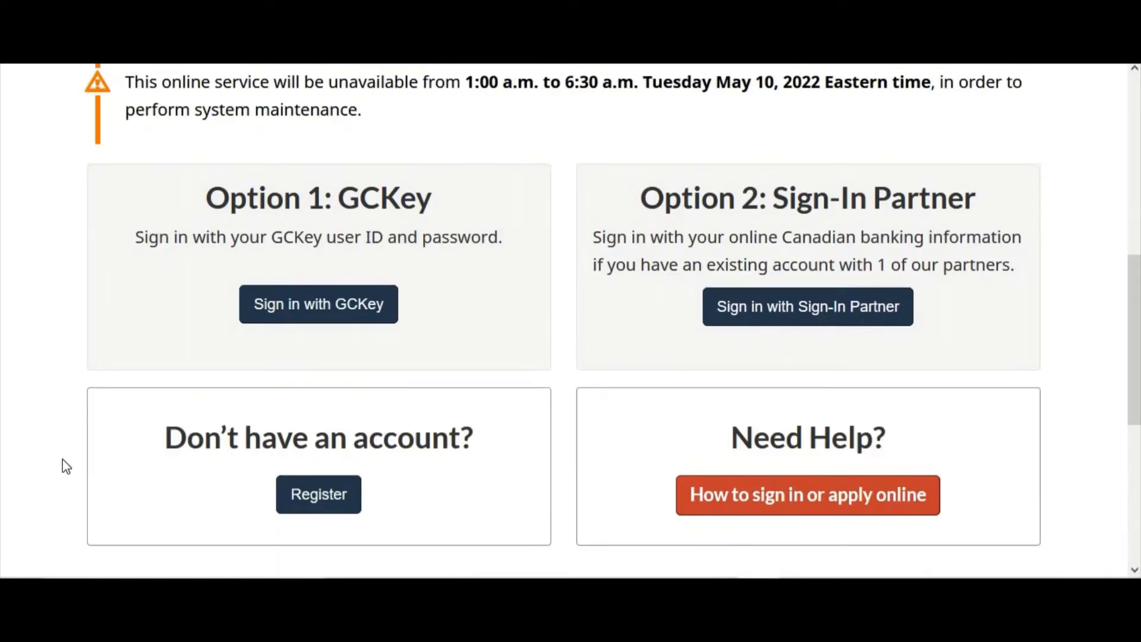
click(318, 313)
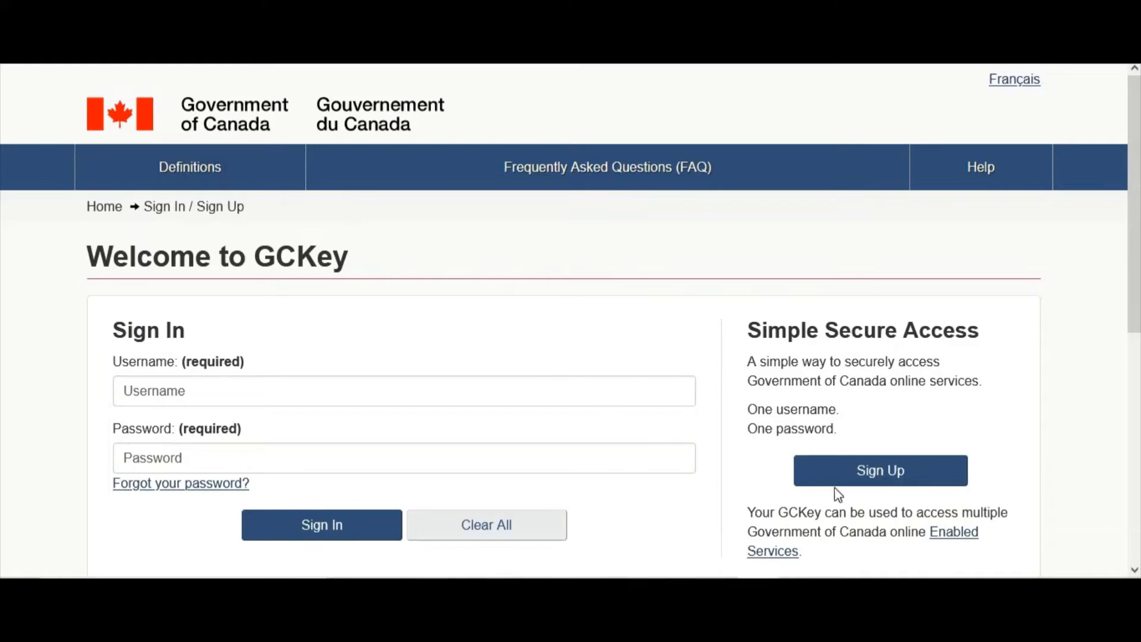
Start a new GCKey sign-up and accept the terms and conditions
click(873, 476)
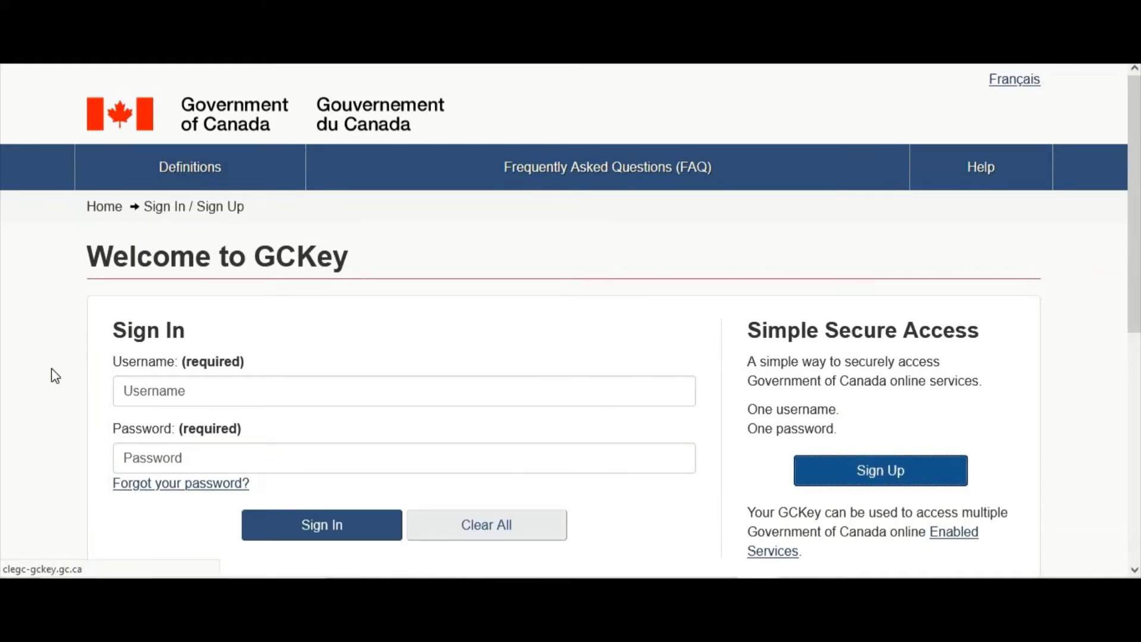
scroll(51, 375, down, 2)
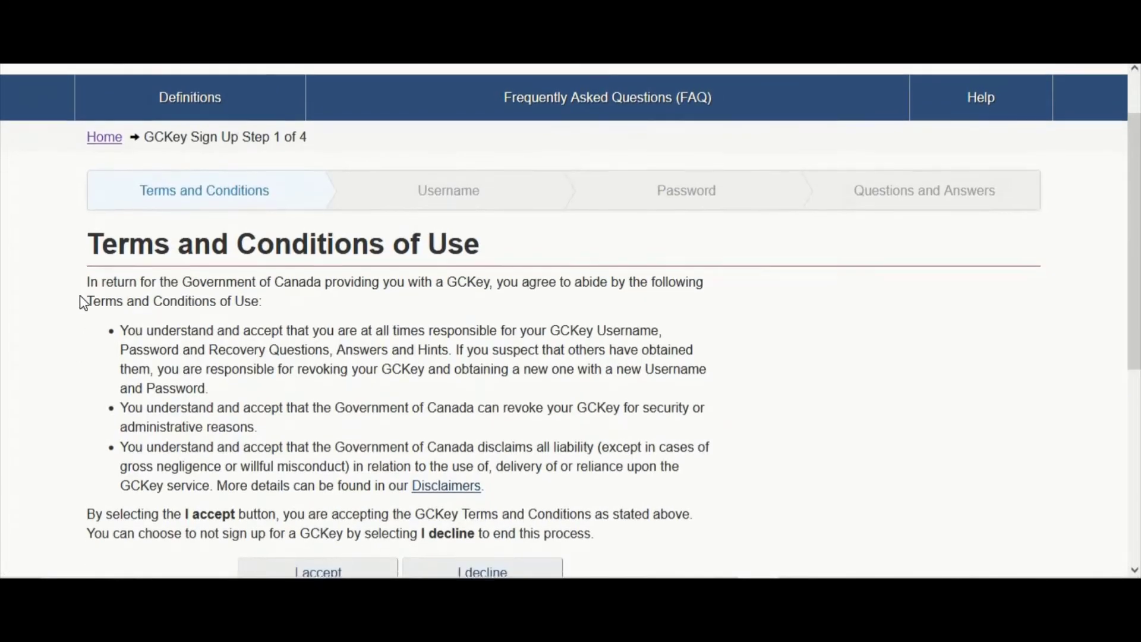
scroll(82, 298, up, 2)
scroll(190, 301, down, 3)
click(324, 433)
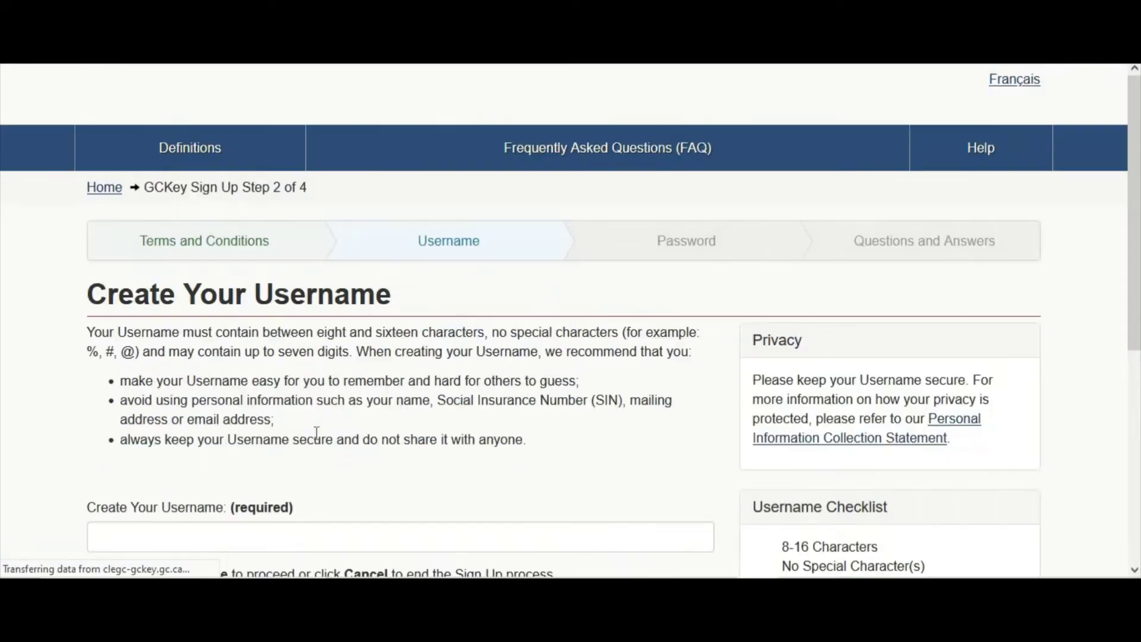
Enter a new GCKey username meeting all checklist rules and continue
scroll(220, 428, down, 3)
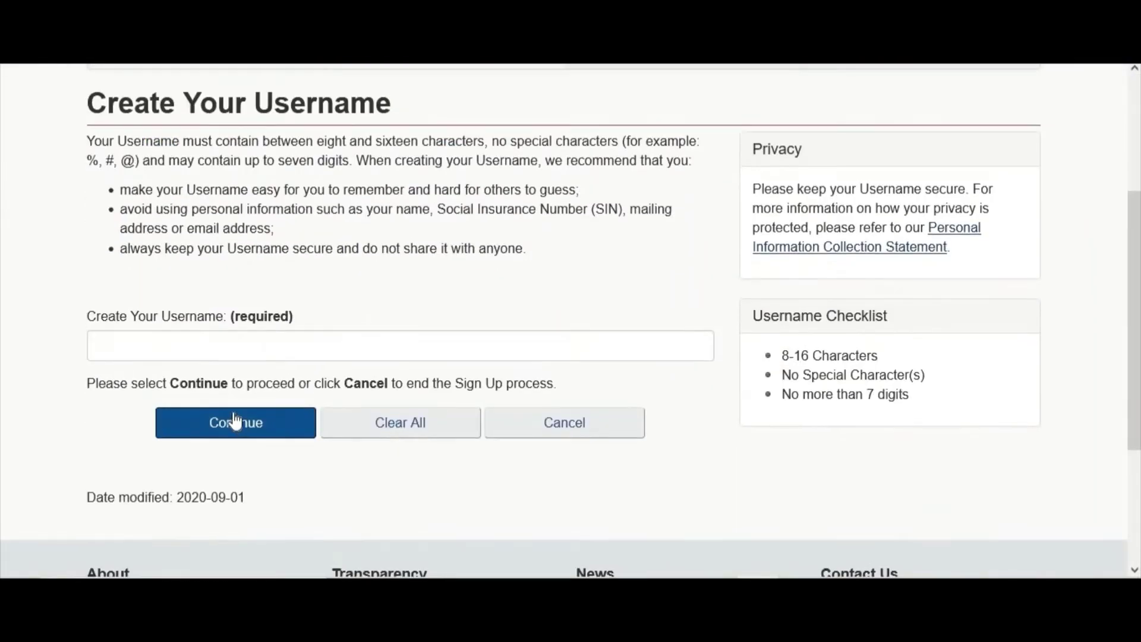
scroll(214, 452, up, 2)
click(181, 479)
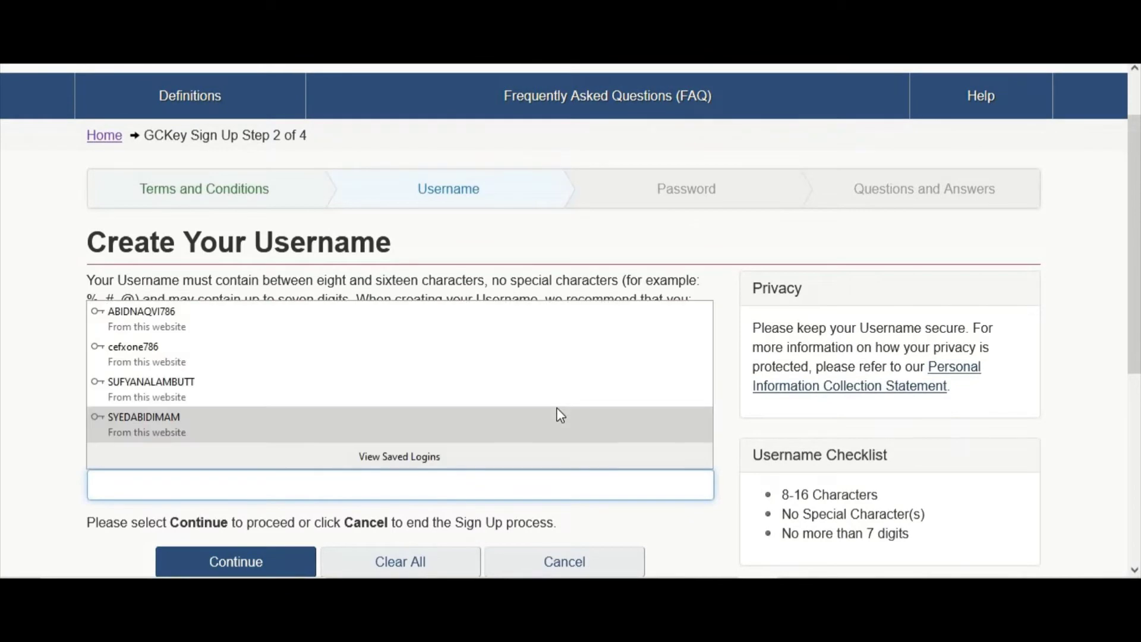
text(l)
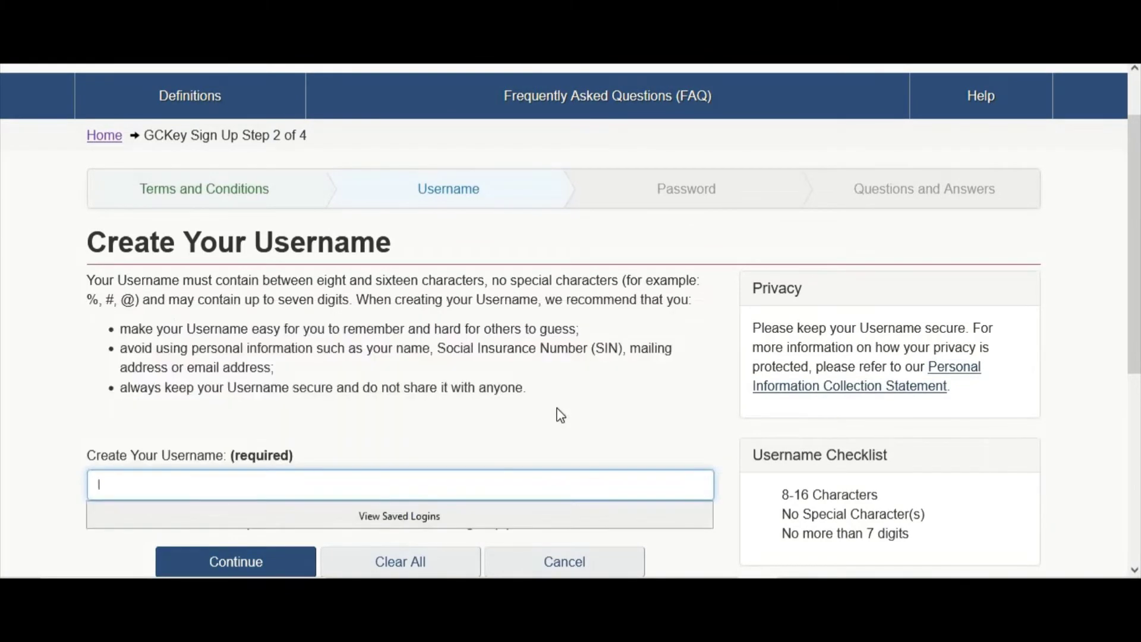
text(ahore12378)
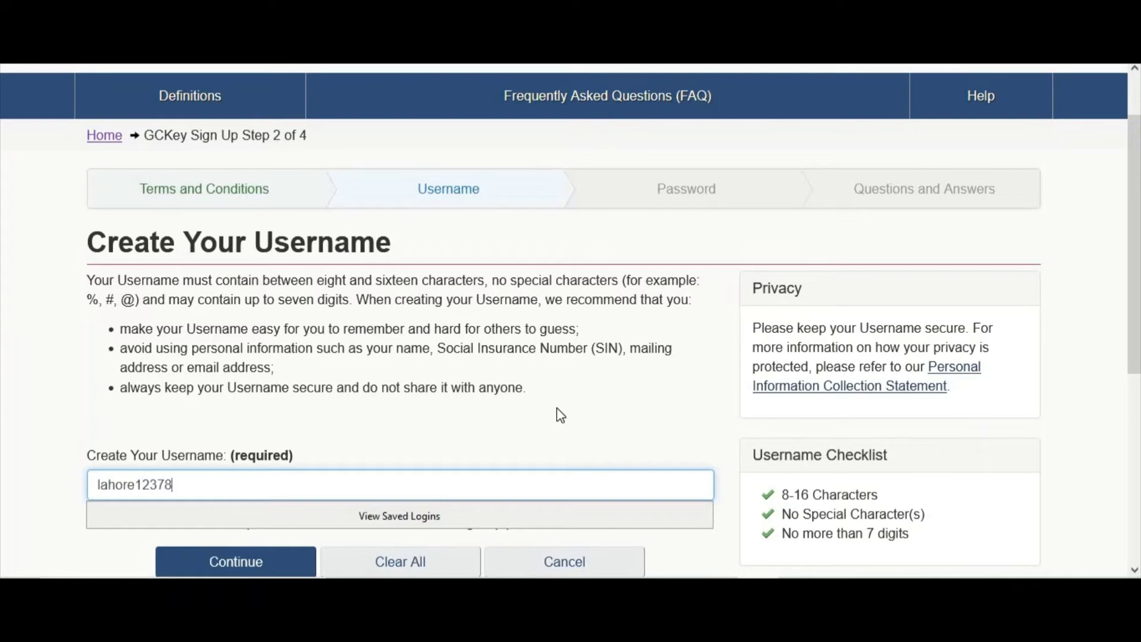
text(6)
scroll(524, 426, down, 1)
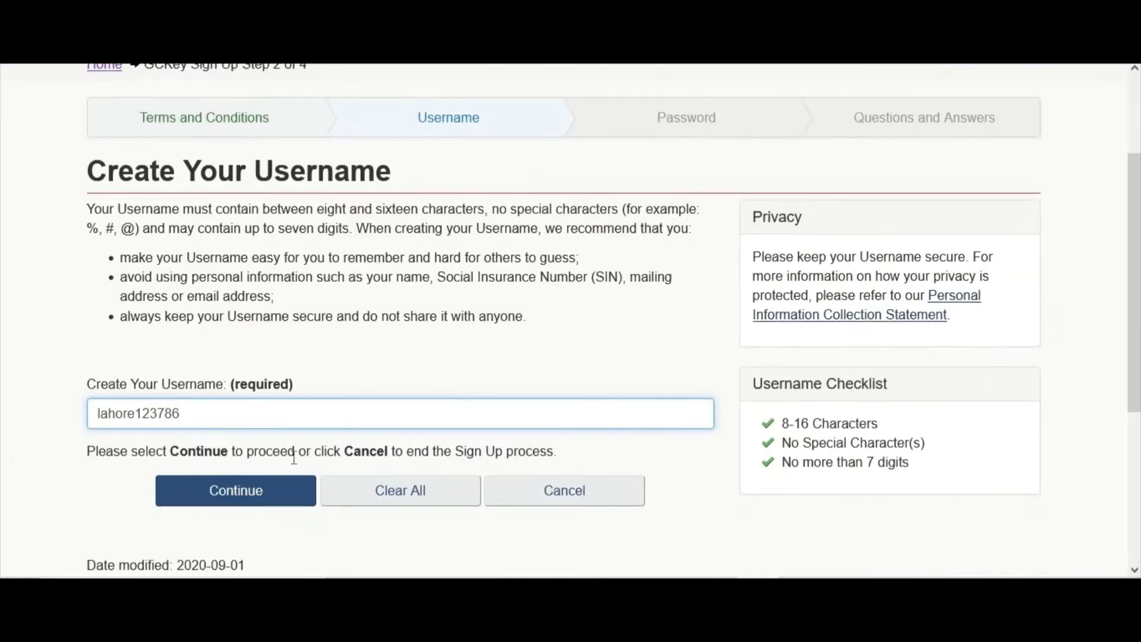
click(239, 495)
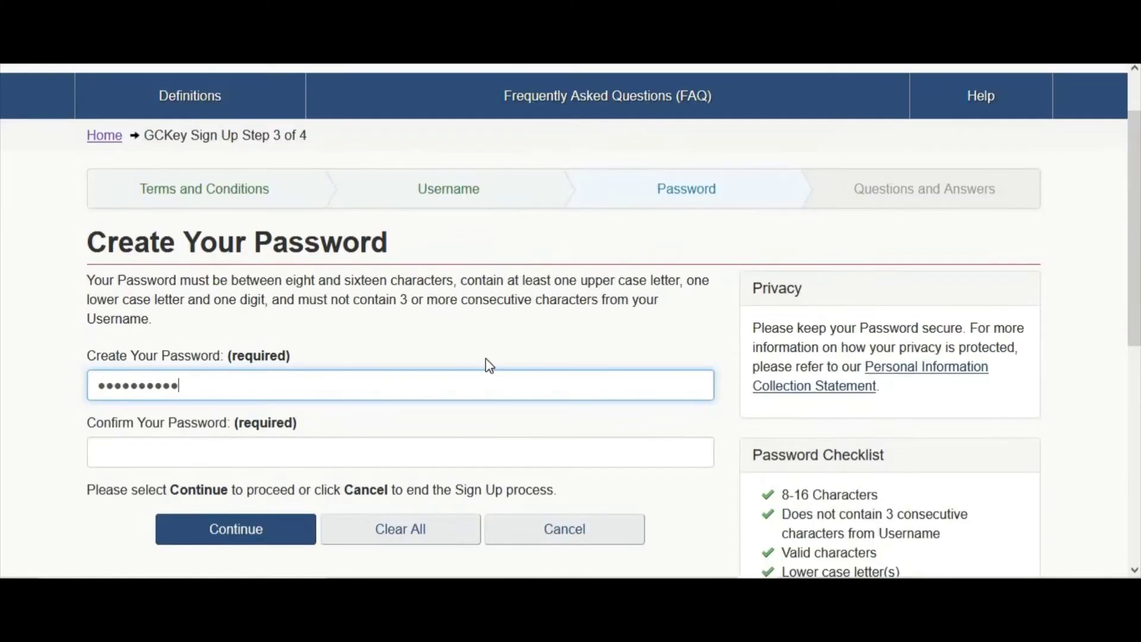
Create and confirm the GCKey account password, then continue to recovery questions
key(Tab)
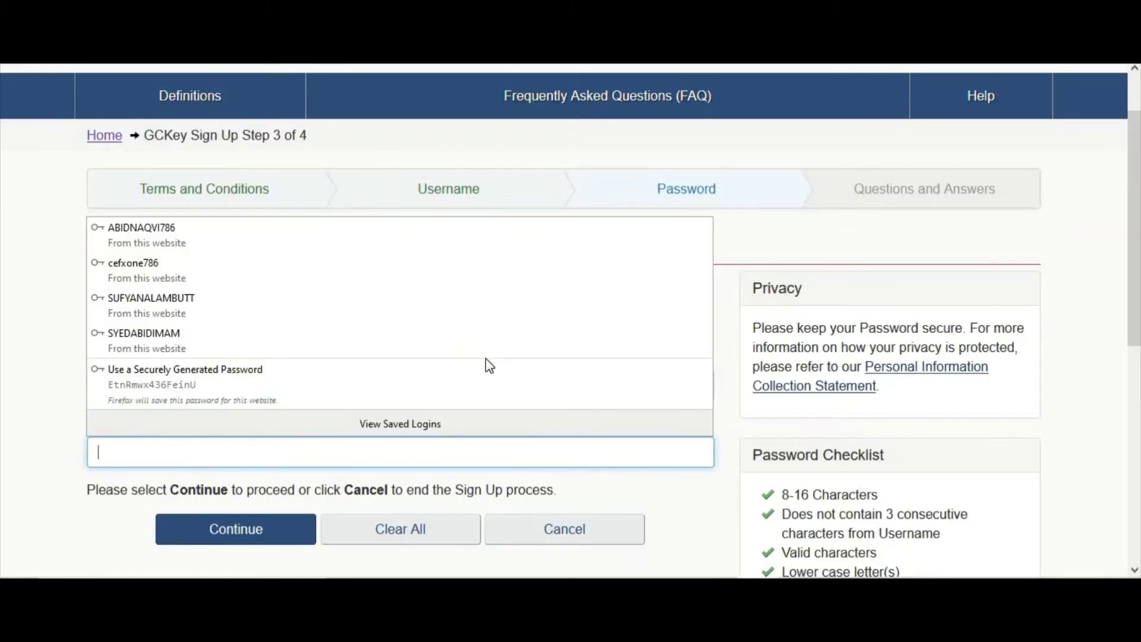
text(**)
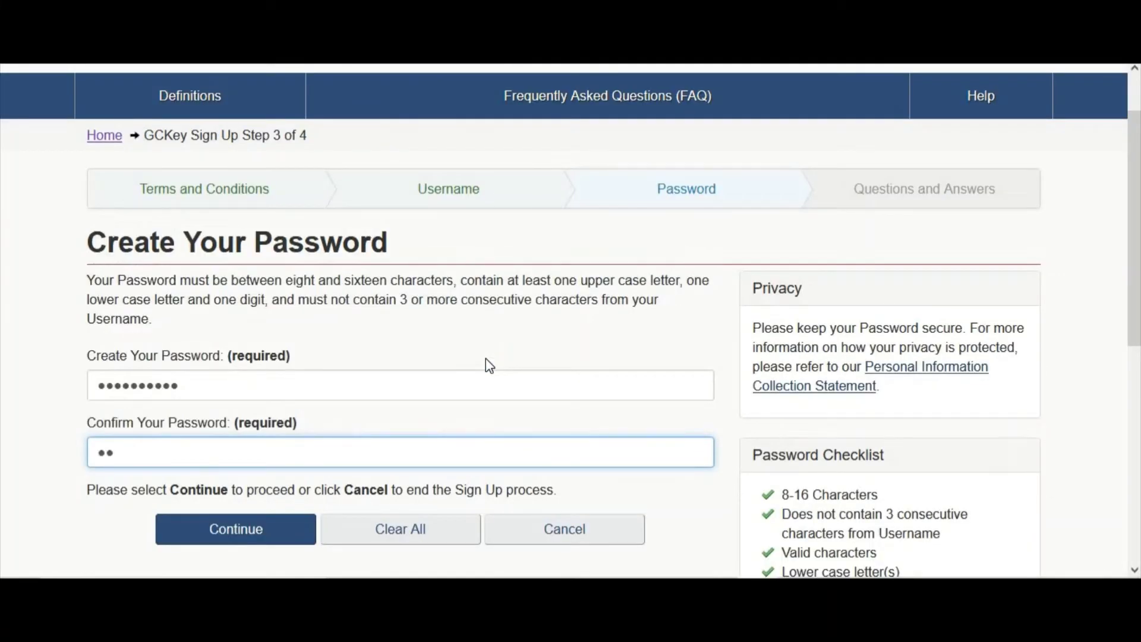
text(*********)
click(209, 535)
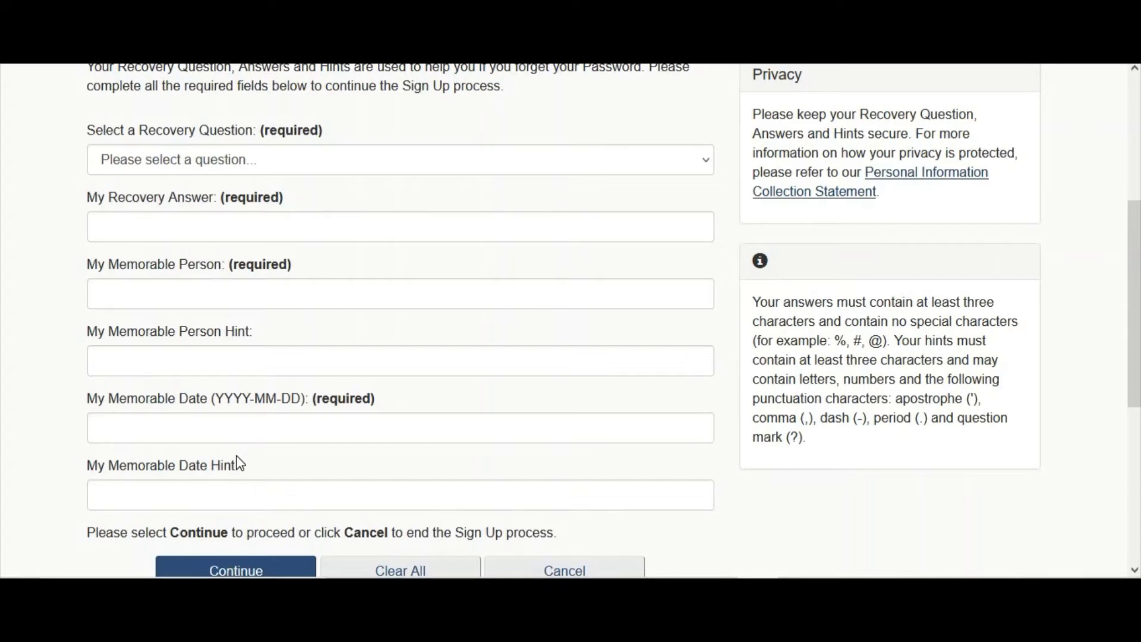
Set the recovery question to 'What was my first pet's name?' and enter its answer
click(240, 160)
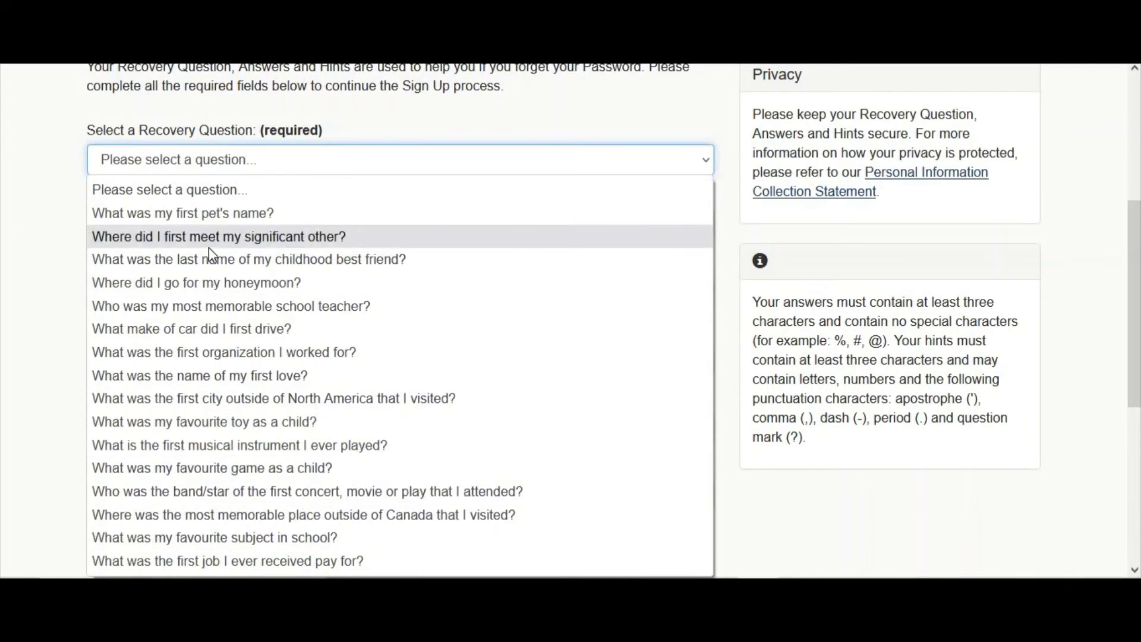
click(208, 213)
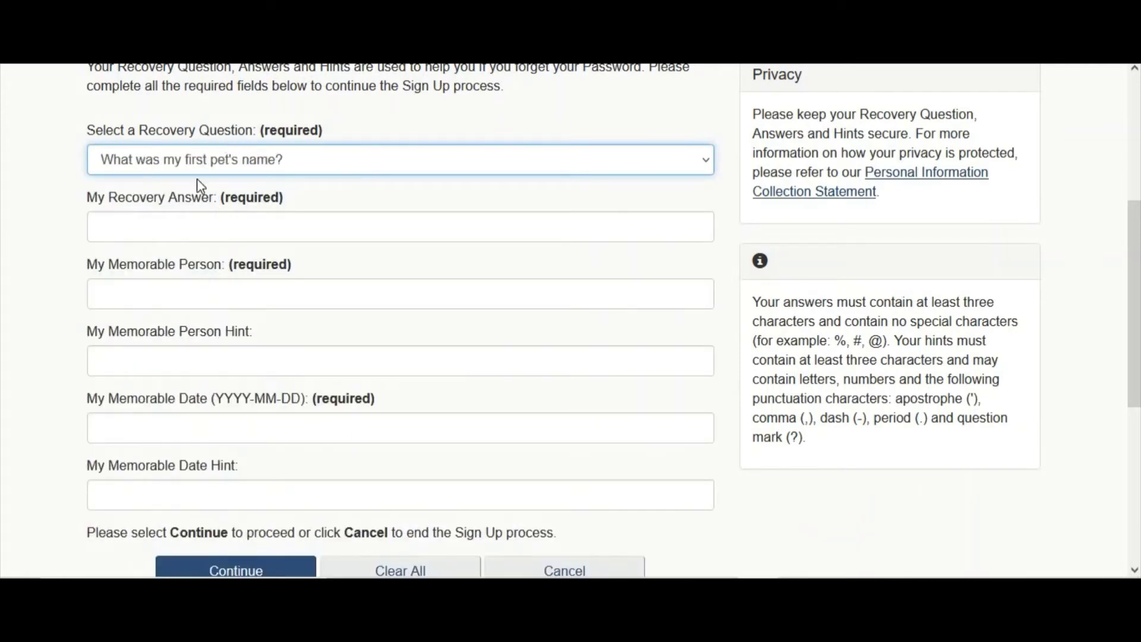
click(182, 226)
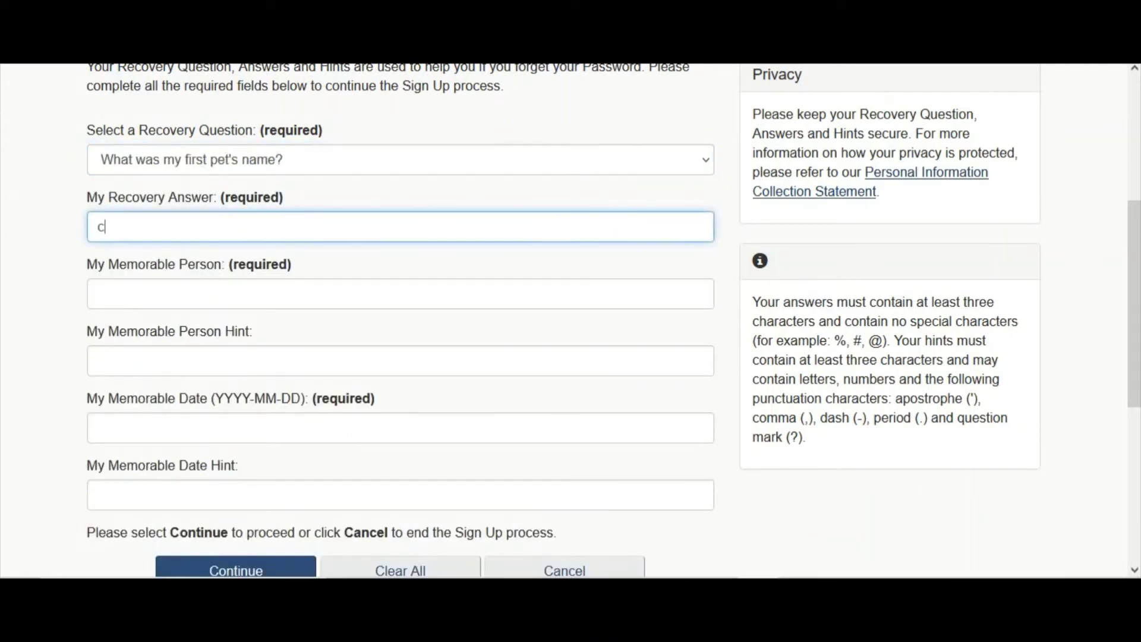
Enter the memorable person, finish GCKey sign-up, and return to the IRCC service
click(181, 302)
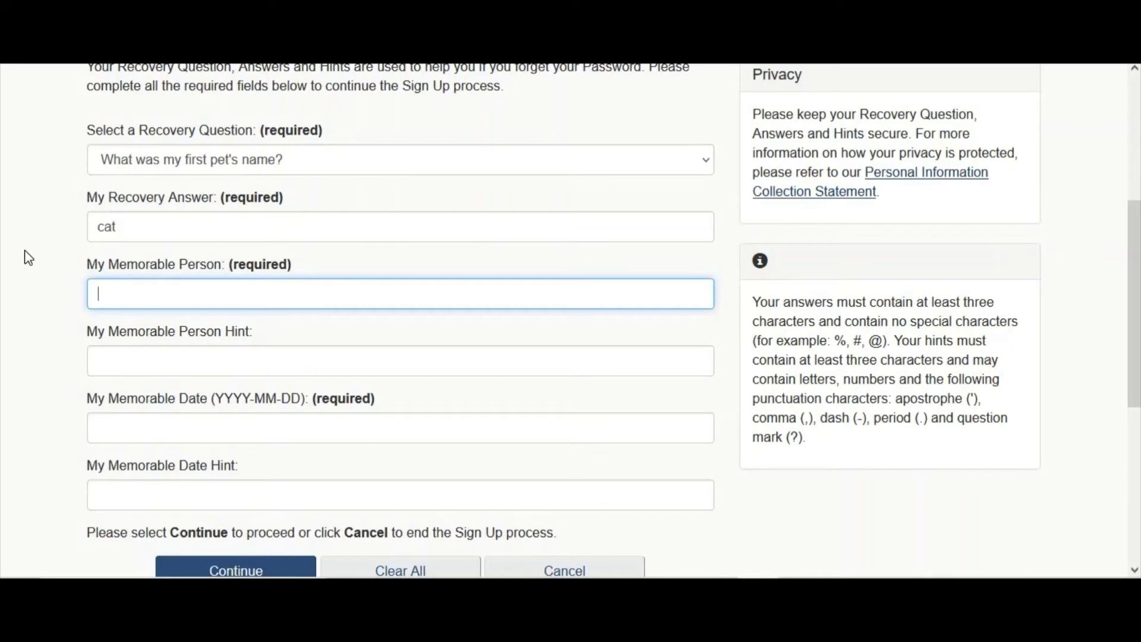
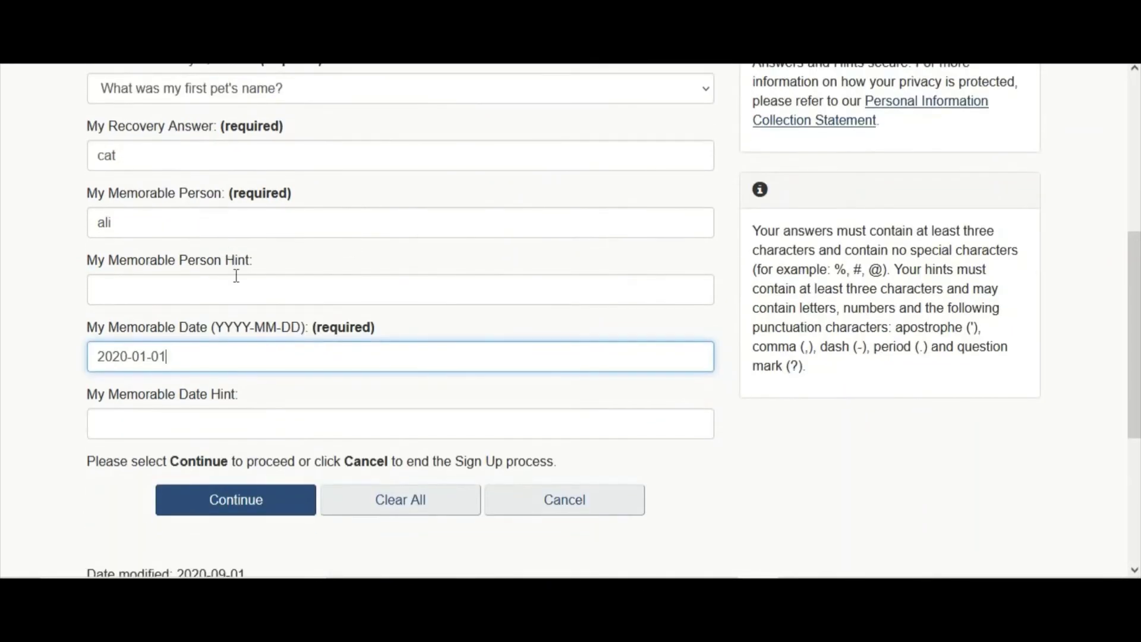
scroll(248, 189, up, 1)
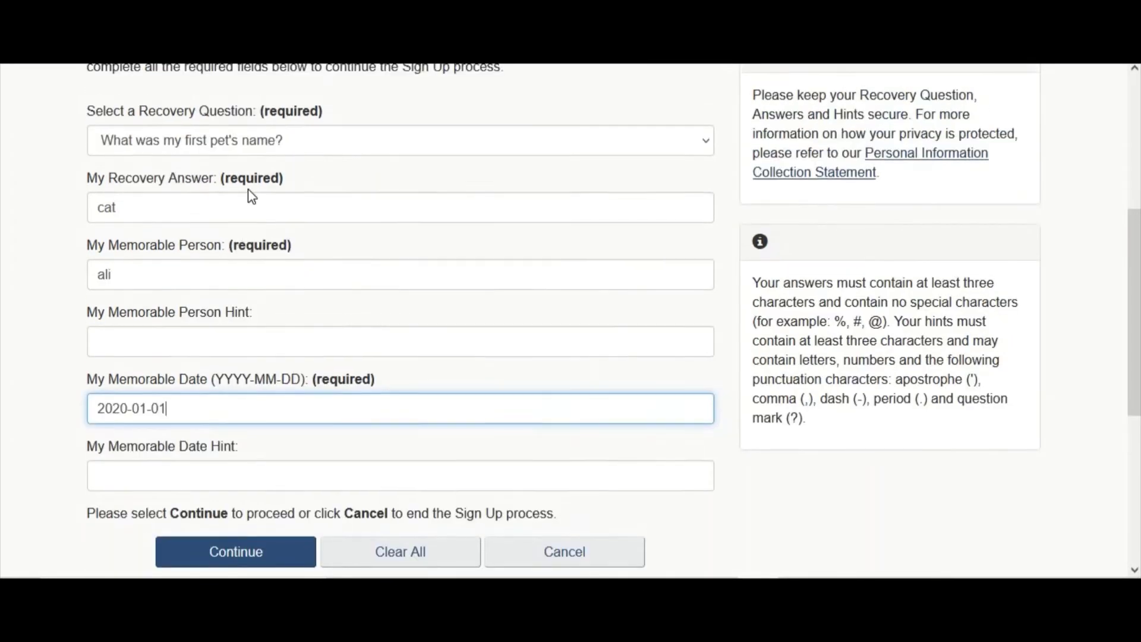
scroll(205, 357, down, 2)
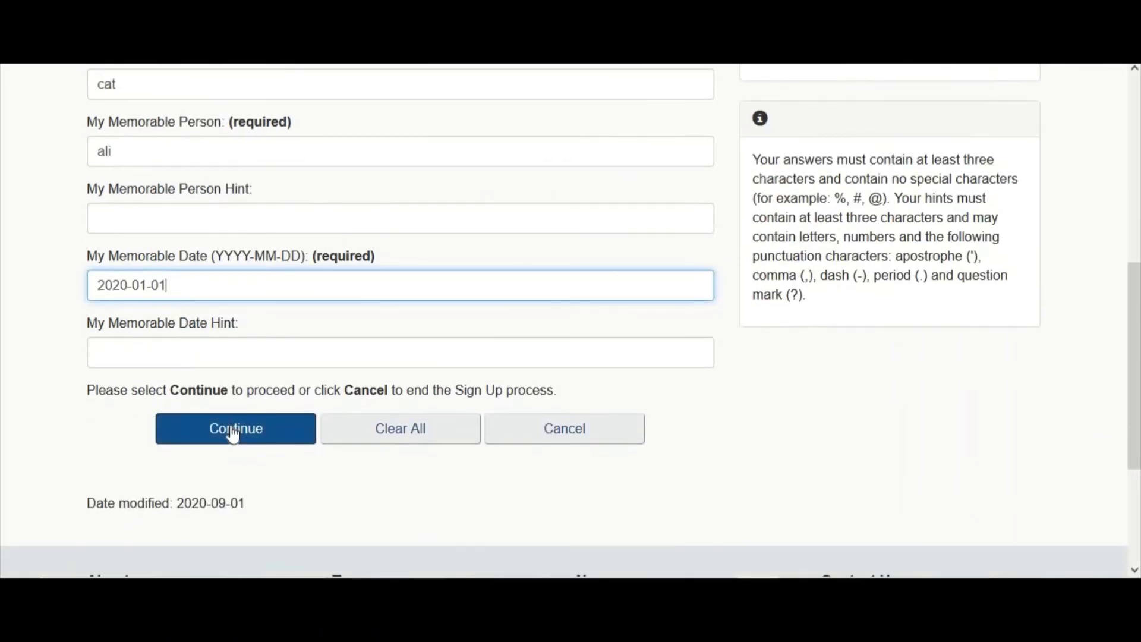
click(233, 433)
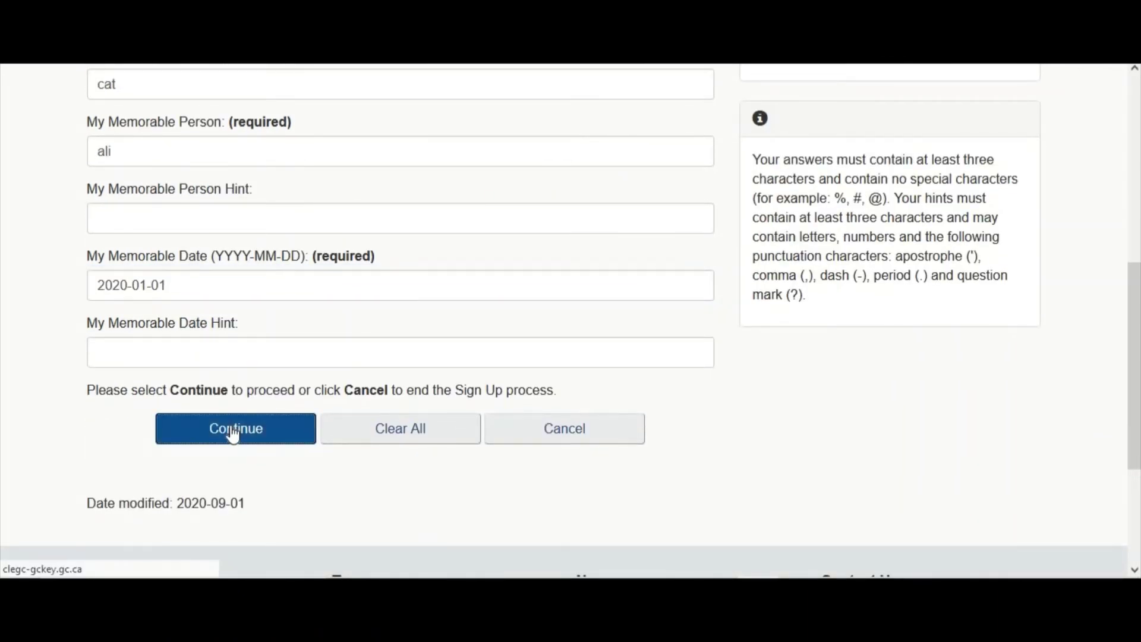
click(390, 426)
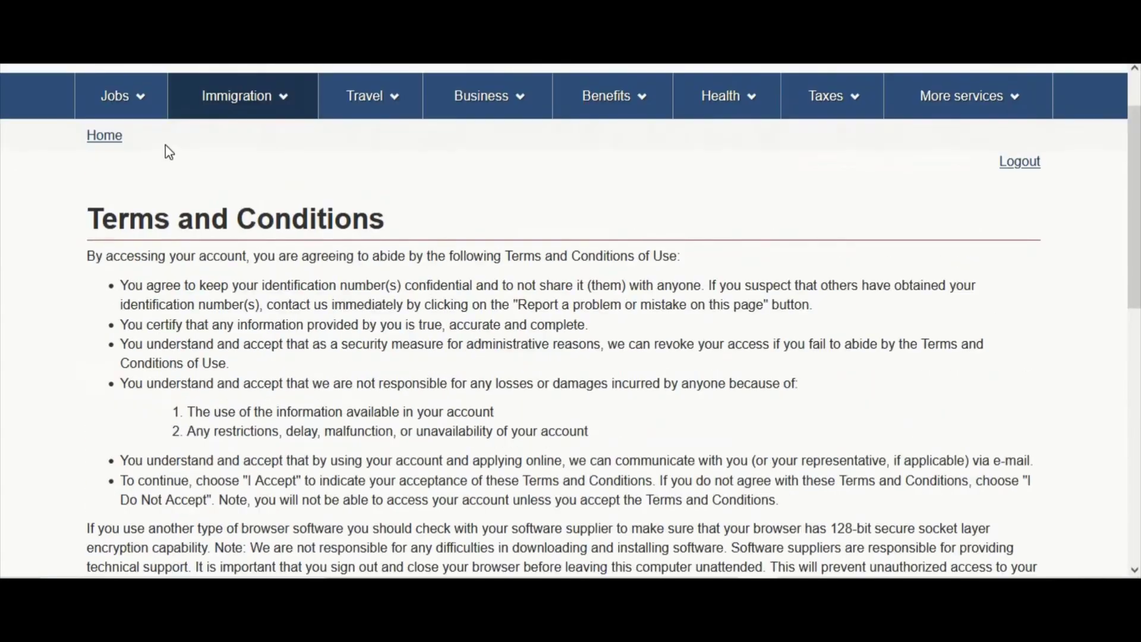
Accept the IRCC terms and conditions and keep English as the notification language
scroll(253, 278, down, 5)
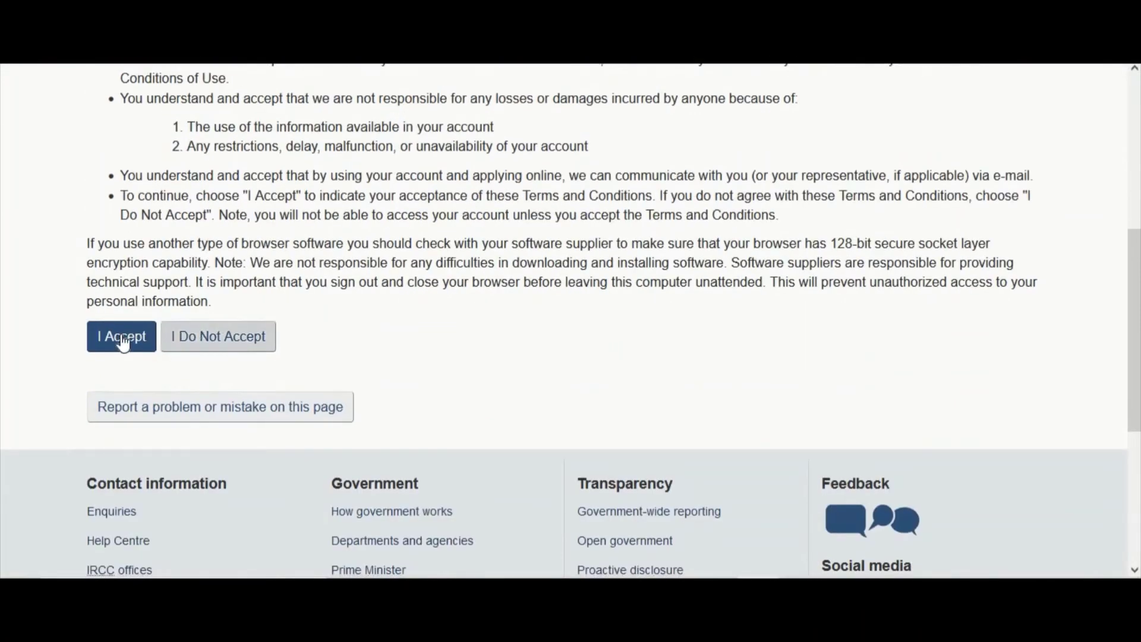
click(122, 338)
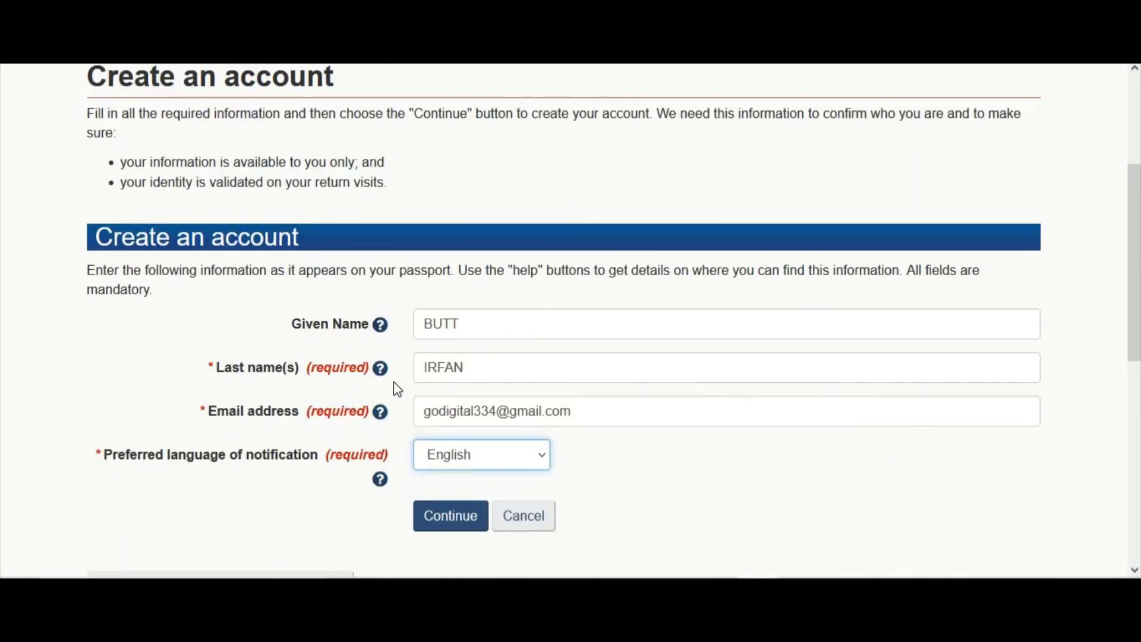
click(447, 466)
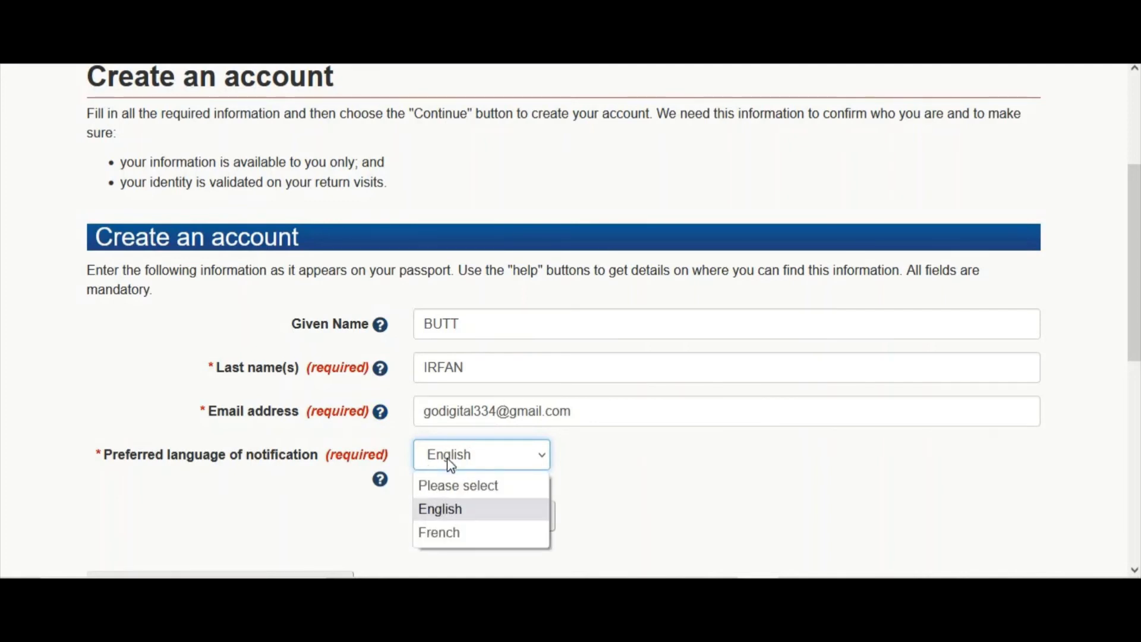
click(455, 515)
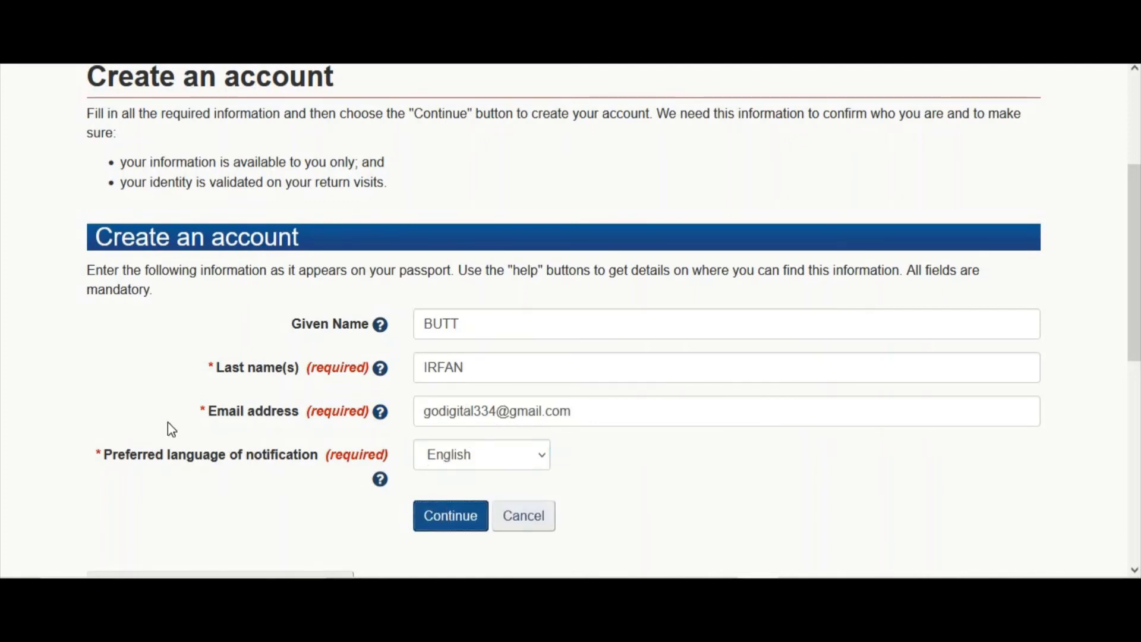
Submit Security Questions 1–4 with answers to open the empty applications page
scroll(79, 366, up, 3)
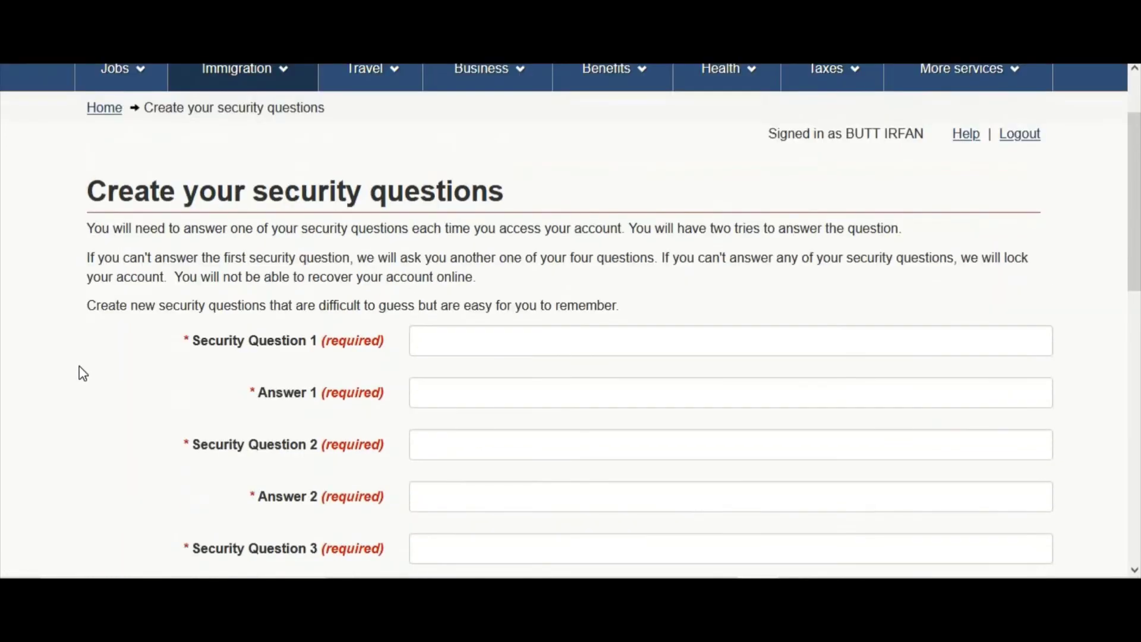
scroll(79, 360, down, 2)
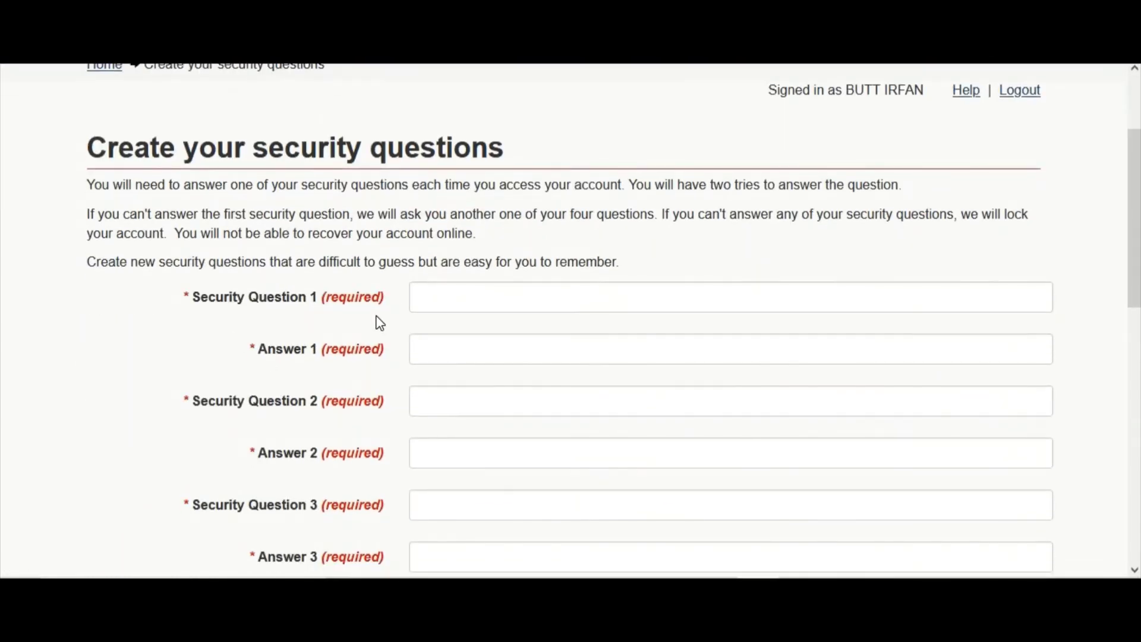
scroll(376, 321, down, 3)
scroll(452, 227, up, 2)
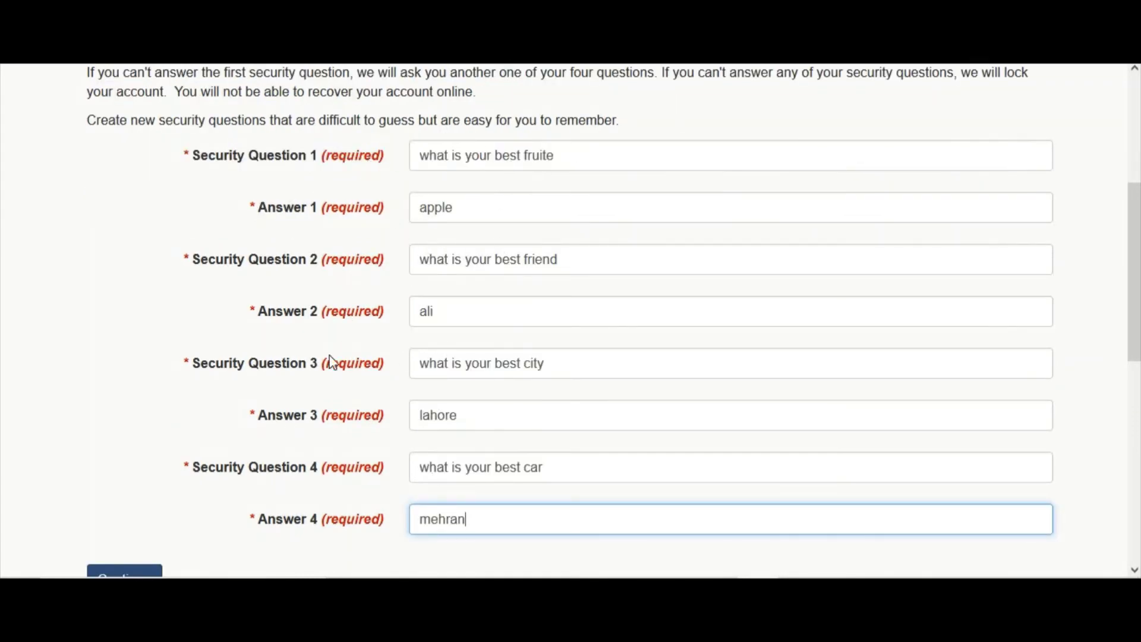
scroll(326, 298, down, 2)
click(124, 445)
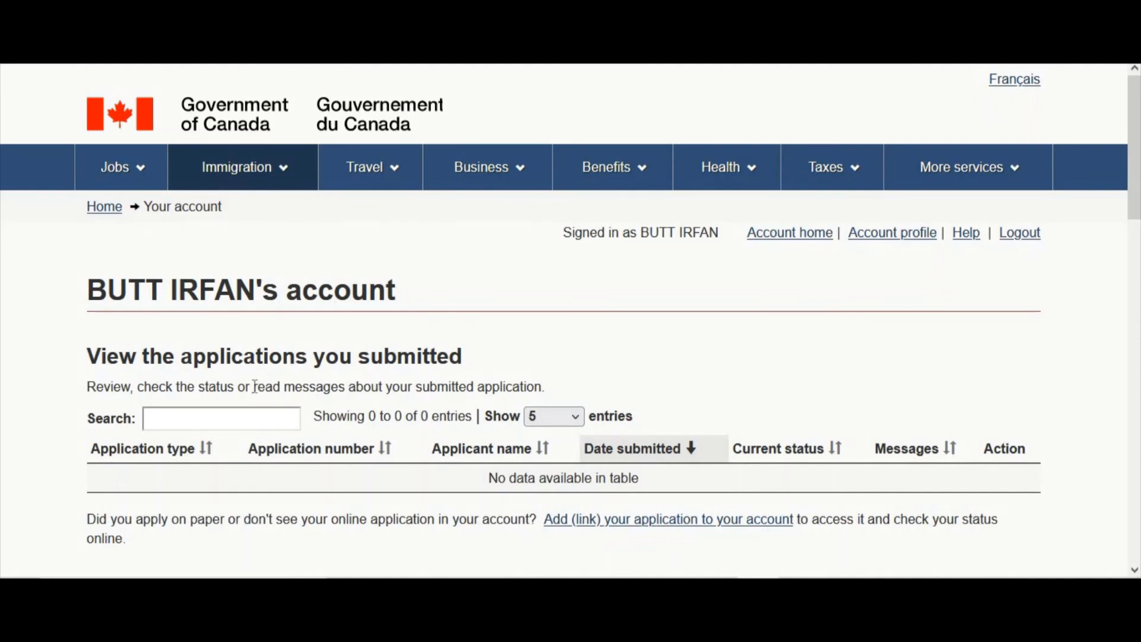
scroll(344, 407, down, 1)
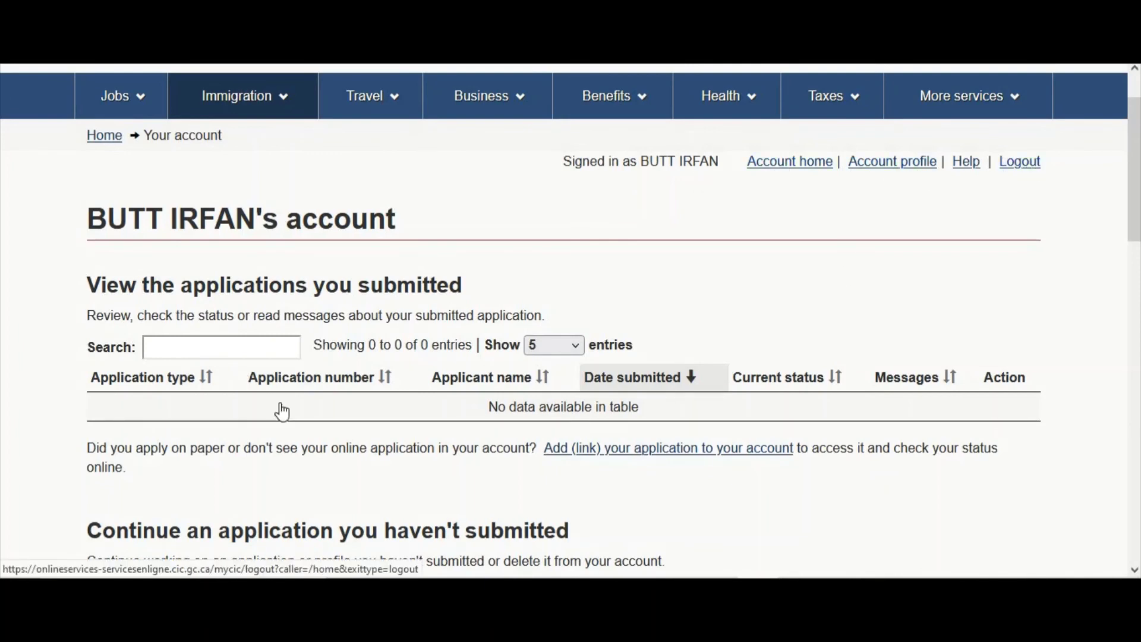
scroll(52, 466, down, 3)
scroll(55, 466, down, 3)
scroll(54, 466, up, 8)
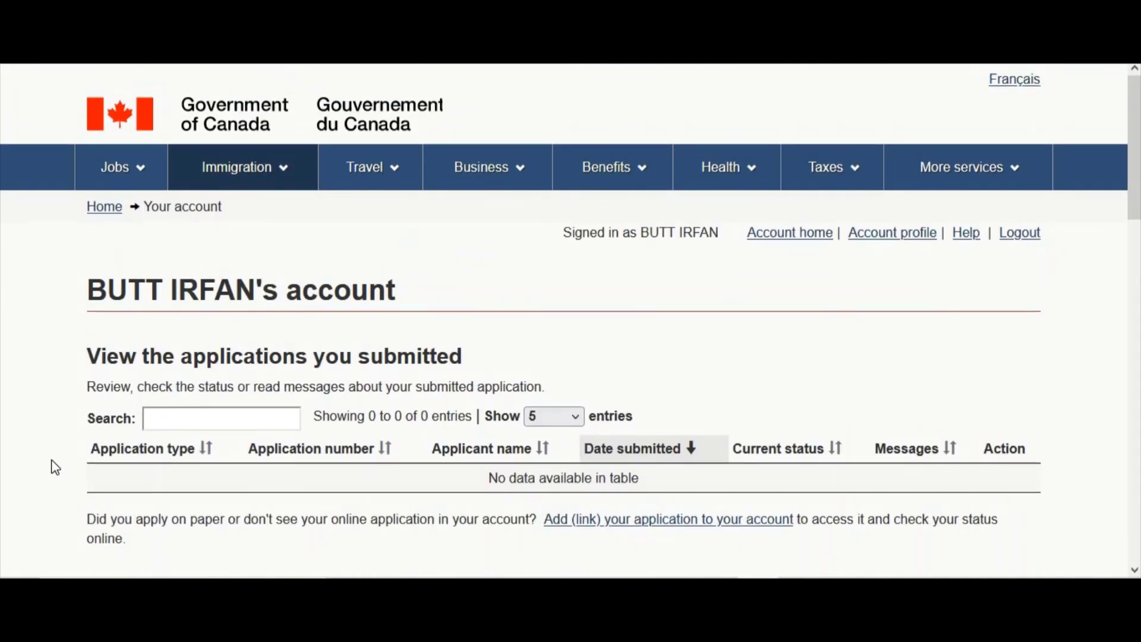
scroll(55, 466, down, 1)
scroll(54, 466, up, 2)
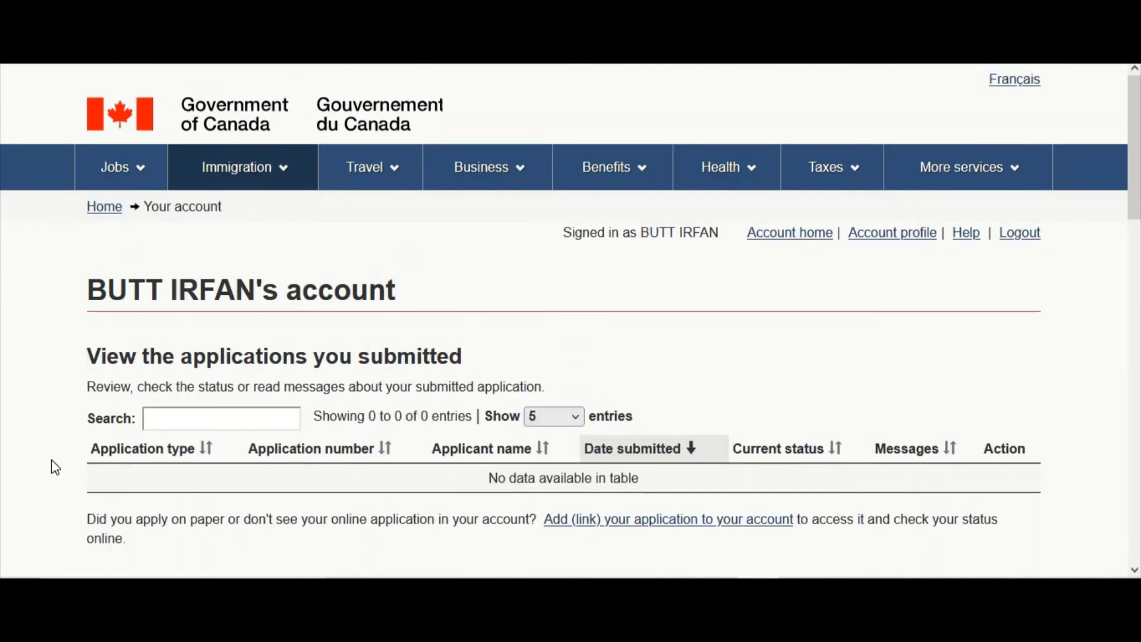